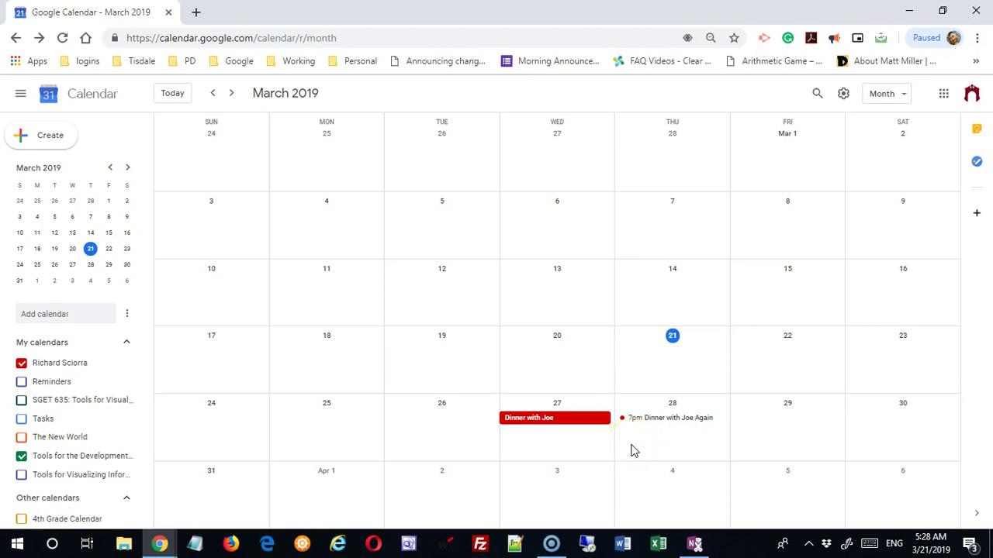
- Delete the 'Dinner with Joe' event from Wednesday, March 27, after dismissing the single-click tip
left_click(574, 455)
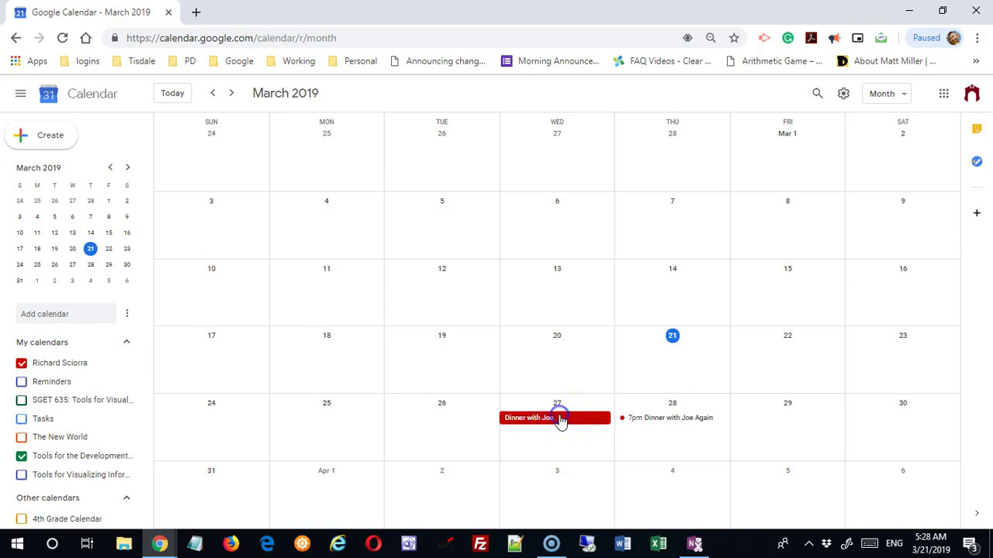
left_click(560, 420)
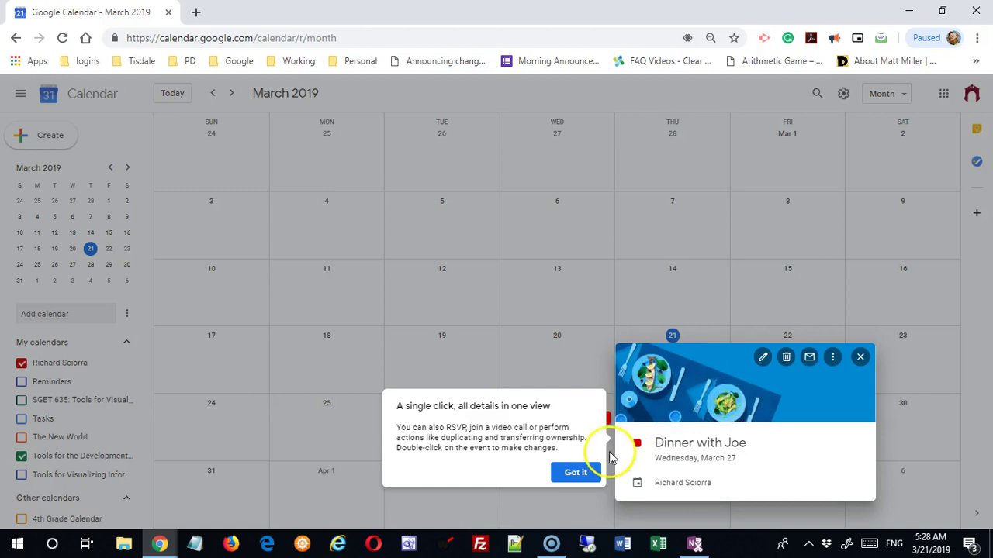
left_click(581, 474)
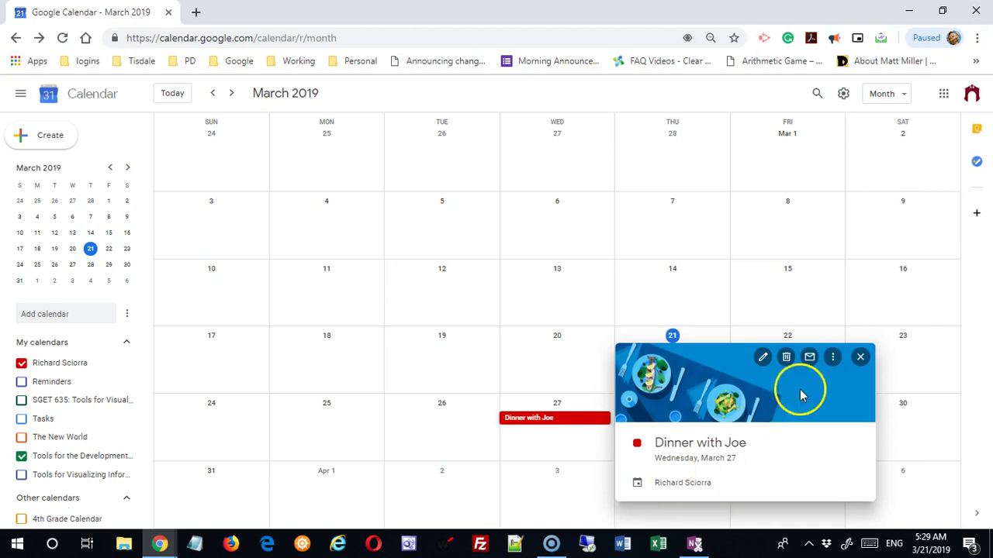
left_click(862, 359)
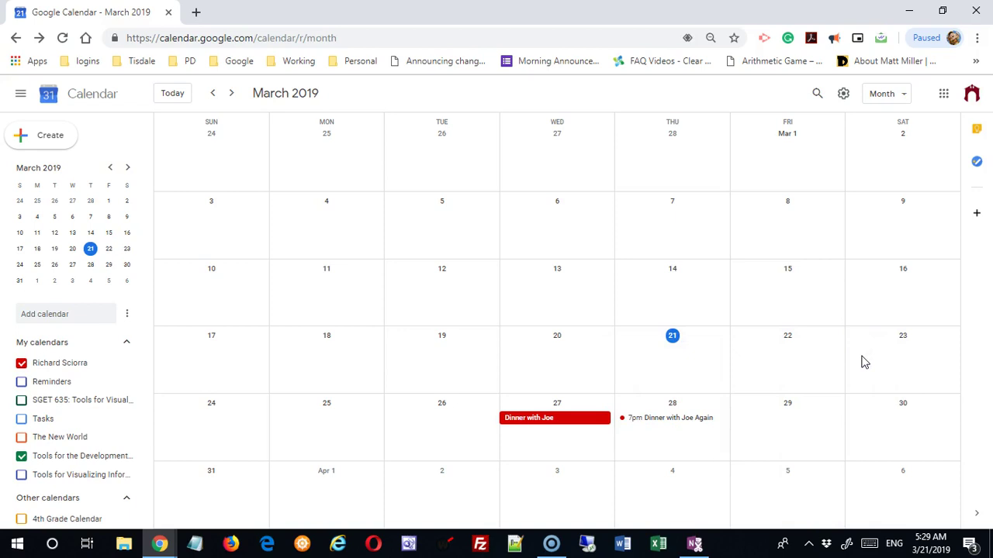
left_click(574, 420)
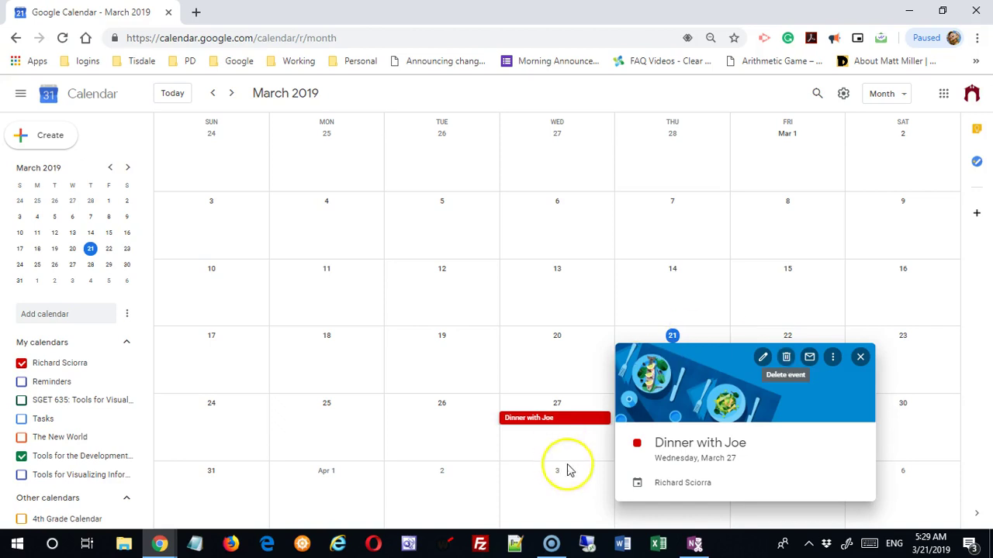
left_click(788, 359)
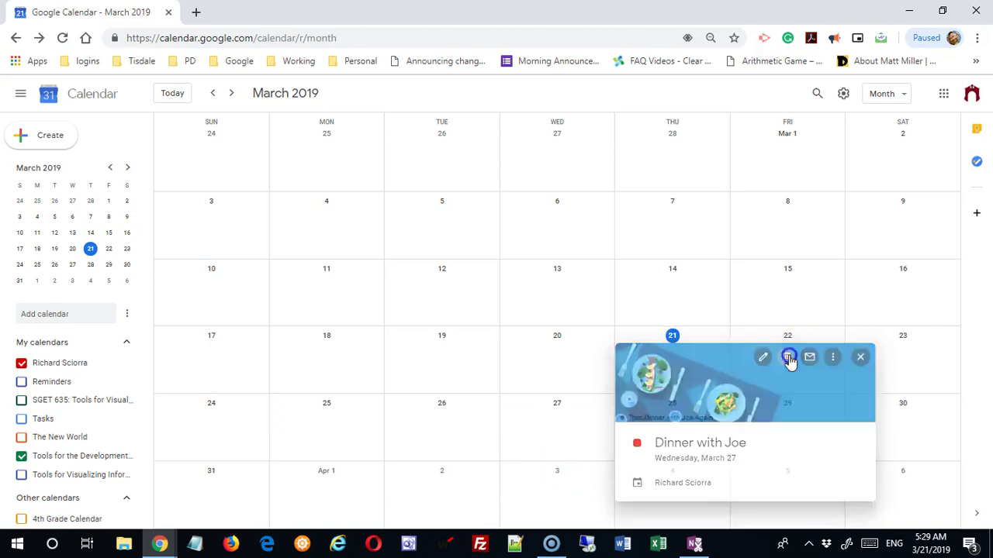
- Create an all-day event titled 'Dinner with Joe' on March 27 and open its details
left_click(561, 432)
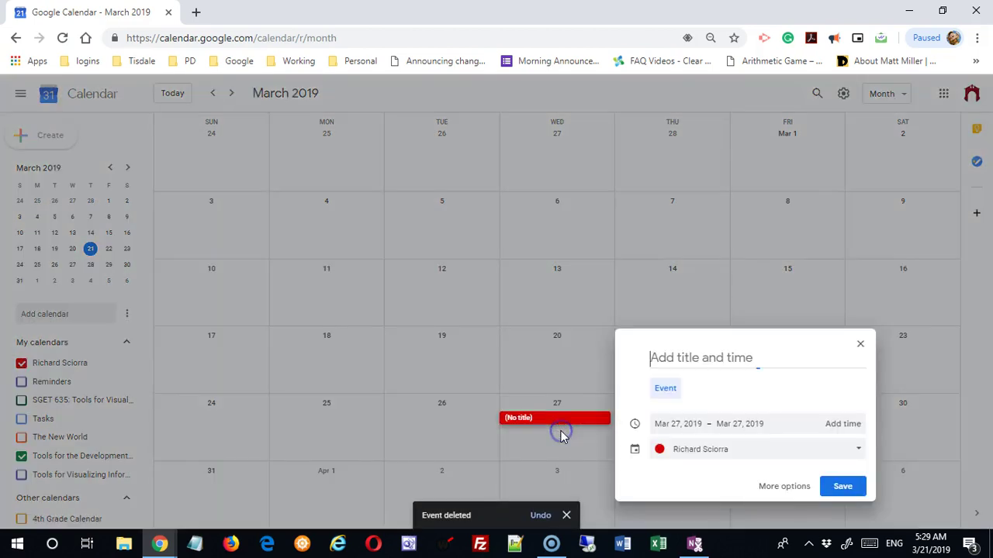
type("Dinner ")
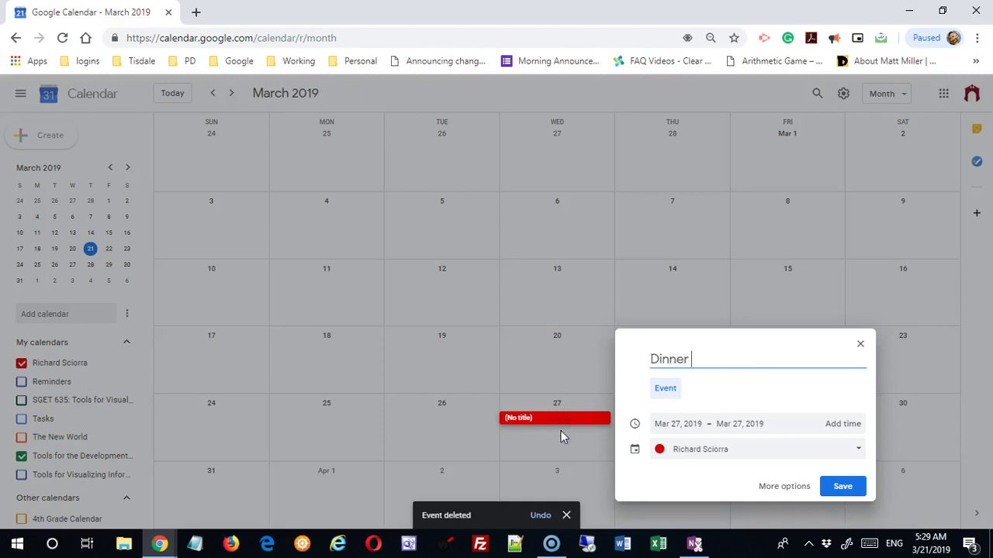
type("with Joe")
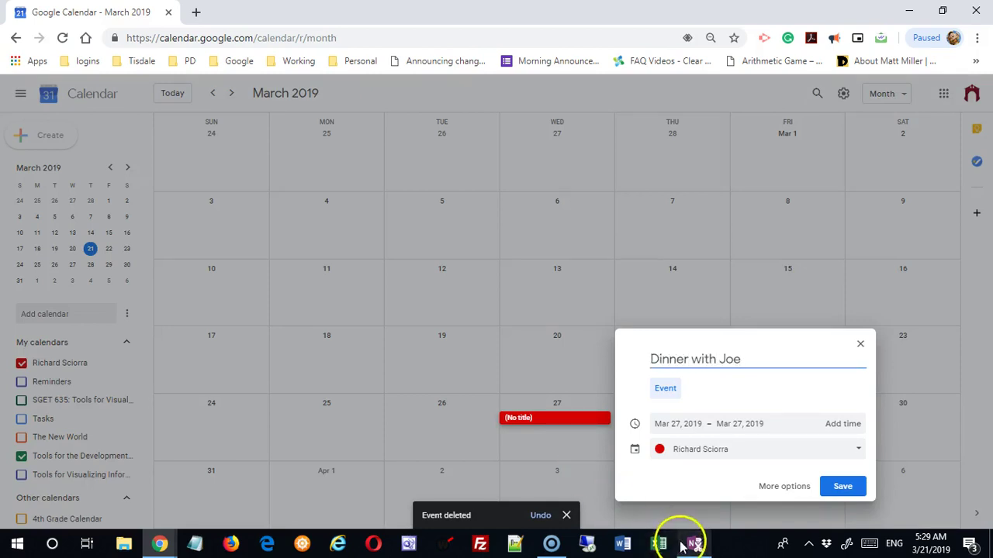
left_click(851, 487)
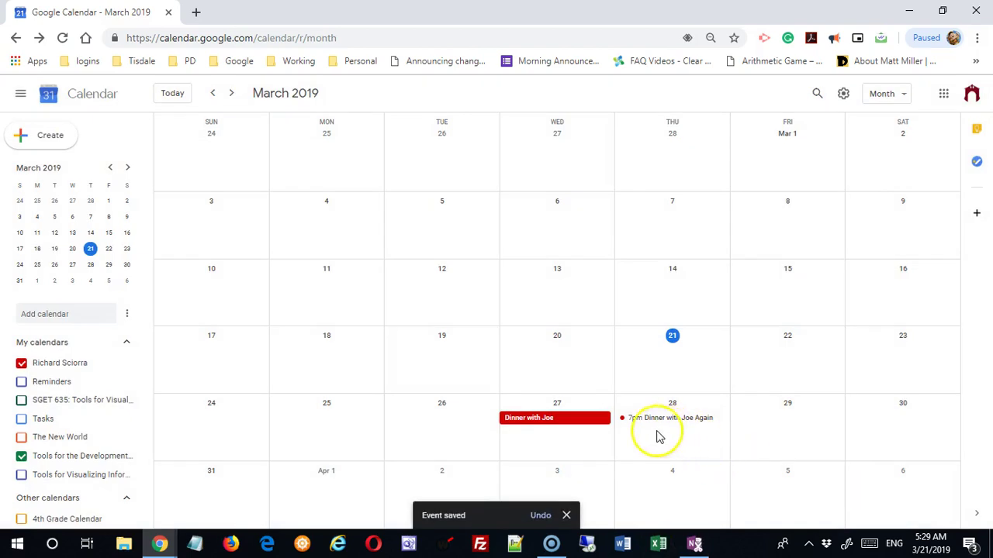
left_click(567, 419)
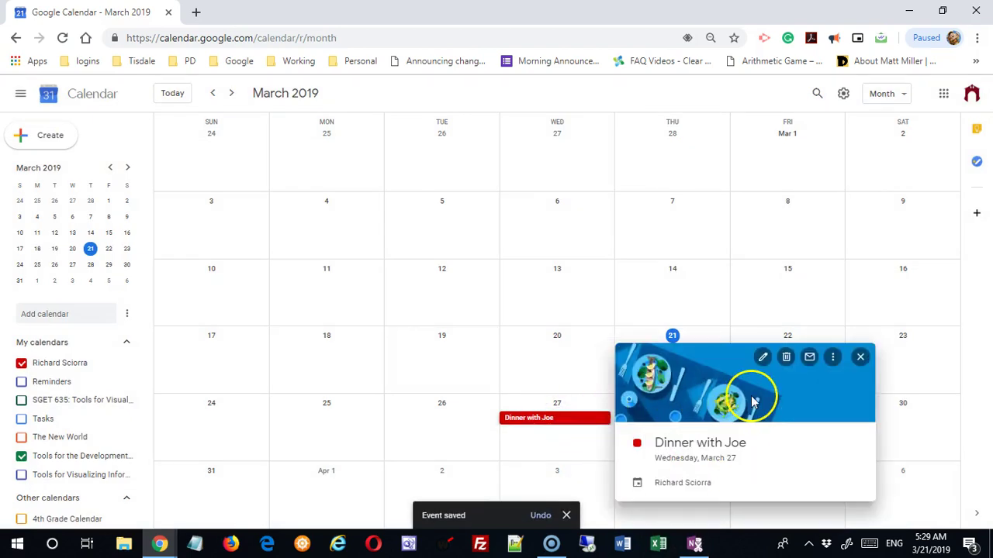
left_click(809, 358)
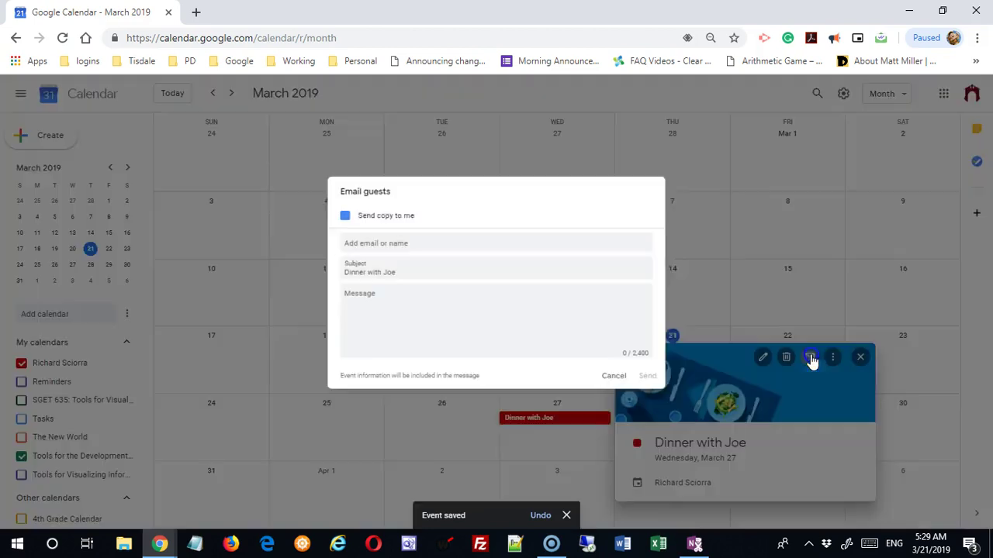
left_click(368, 287)
left_click(374, 244)
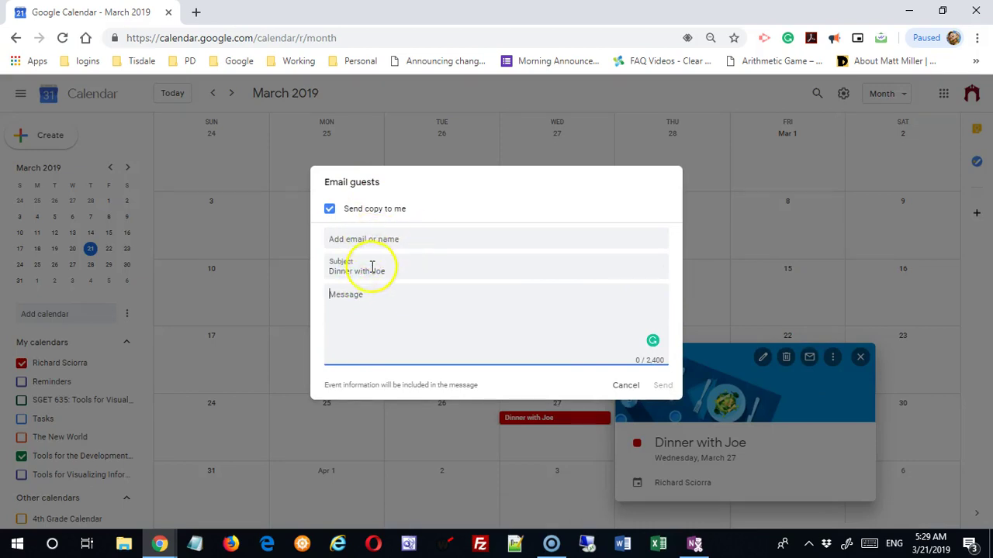
left_click(356, 304)
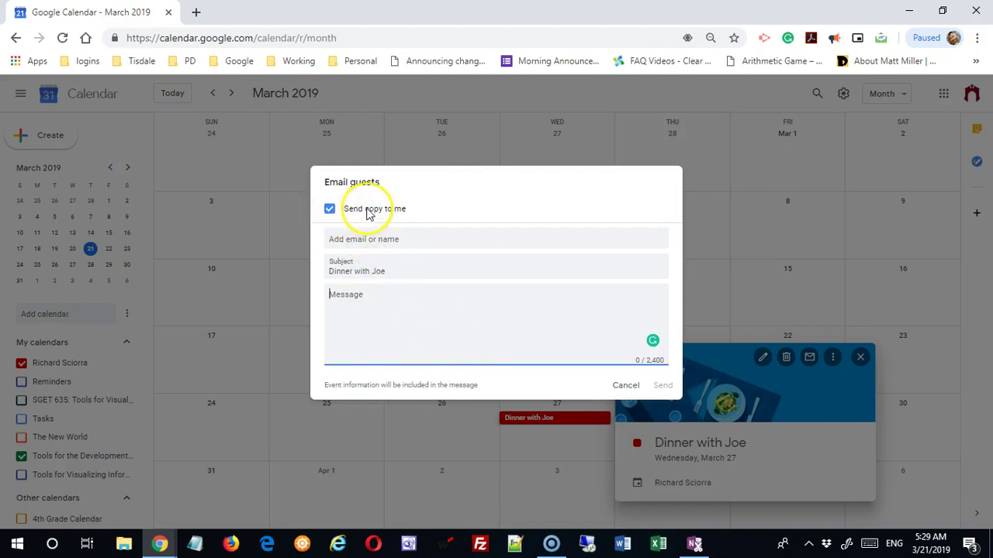
left_click(626, 388)
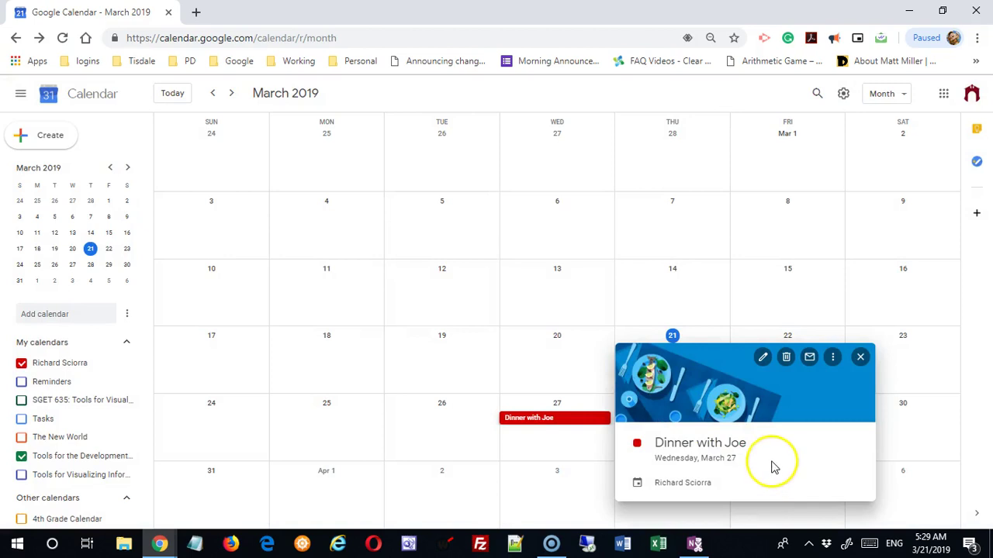
- Duplicate the 'Dinner with Joe' event from its more-actions menu
left_click(832, 357)
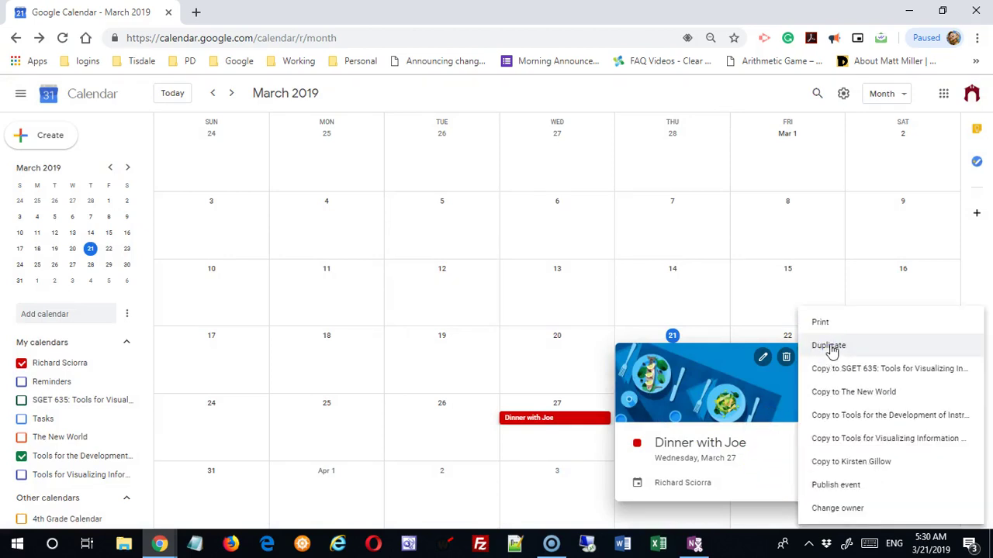
left_click(823, 318)
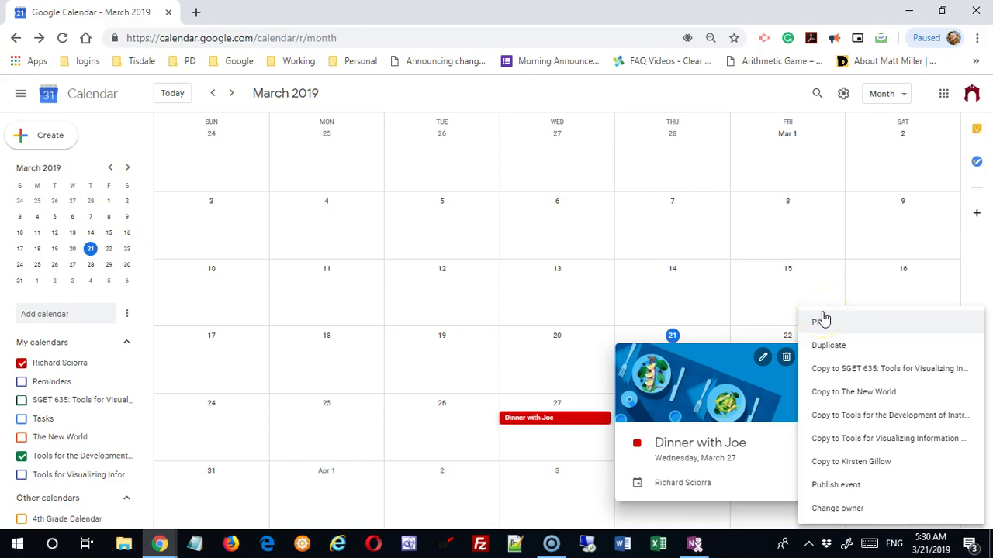
left_click(830, 347)
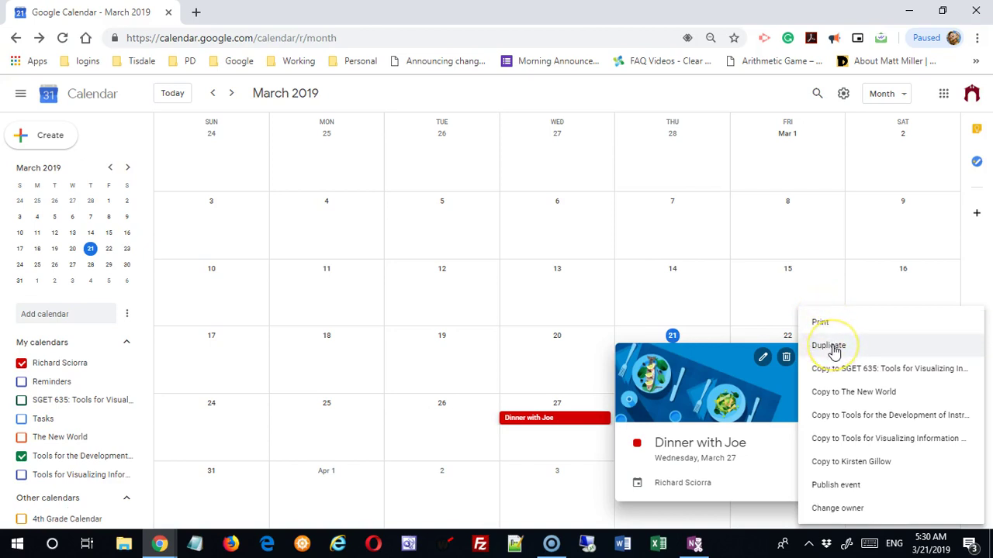
left_click(832, 347)
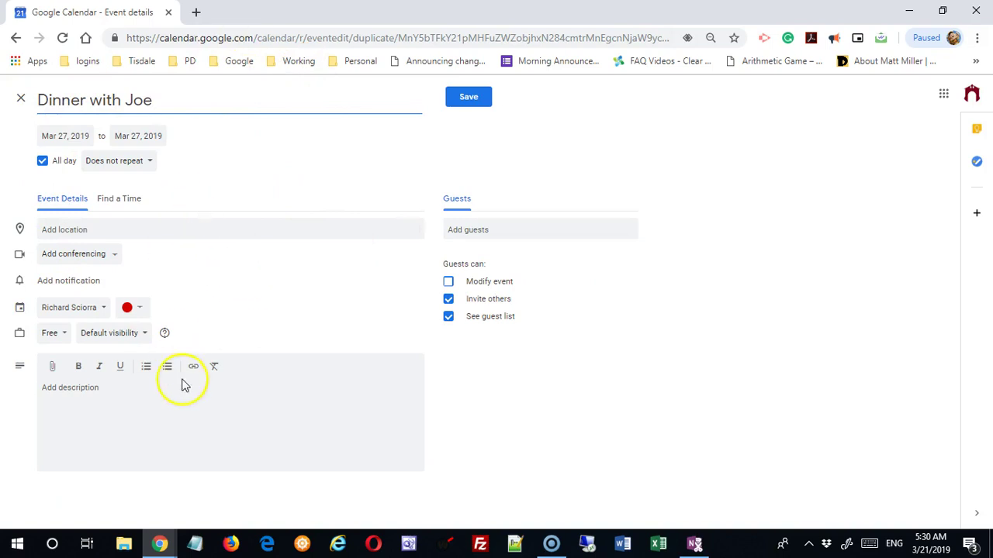
- Set the copy's start date to March 29 and save it
left_click(79, 138)
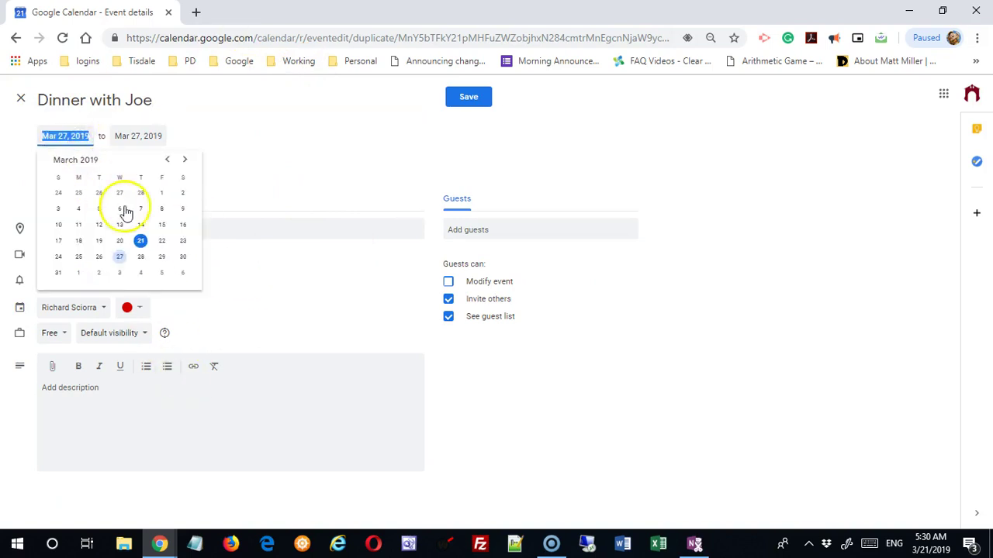
left_click(165, 256)
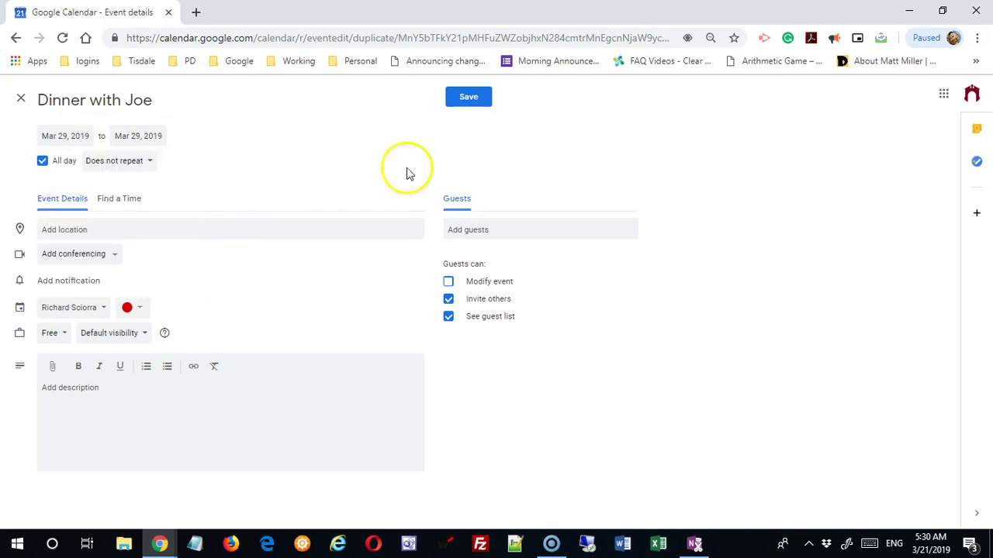
left_click(456, 95)
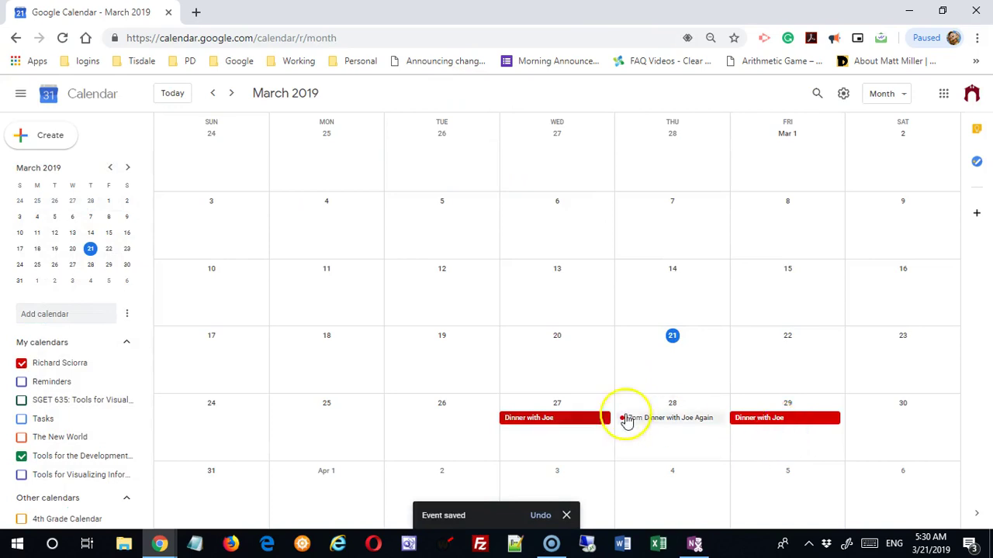
- View the HTML embed code for the March 29 event via Publish event, then close the dialog
left_click(792, 424)
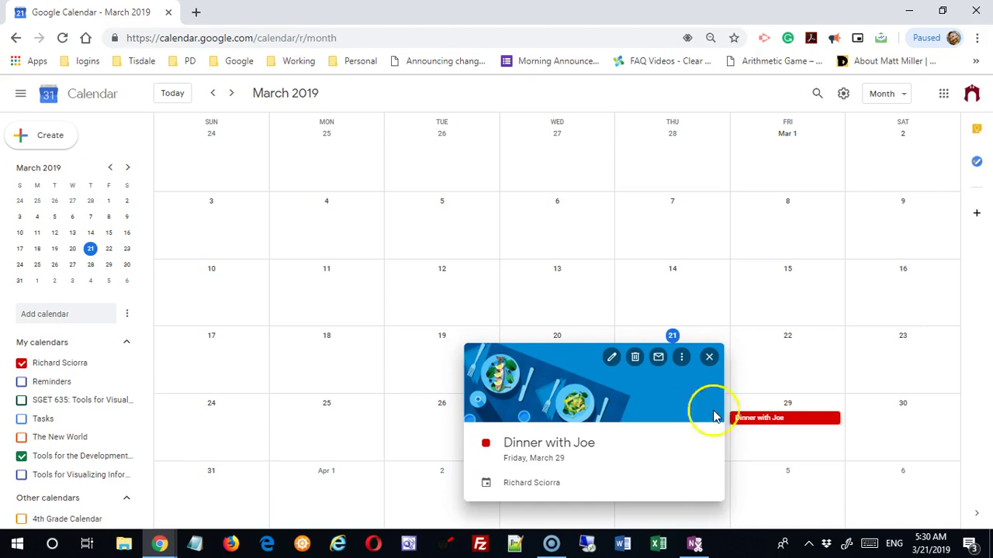
left_click(683, 359)
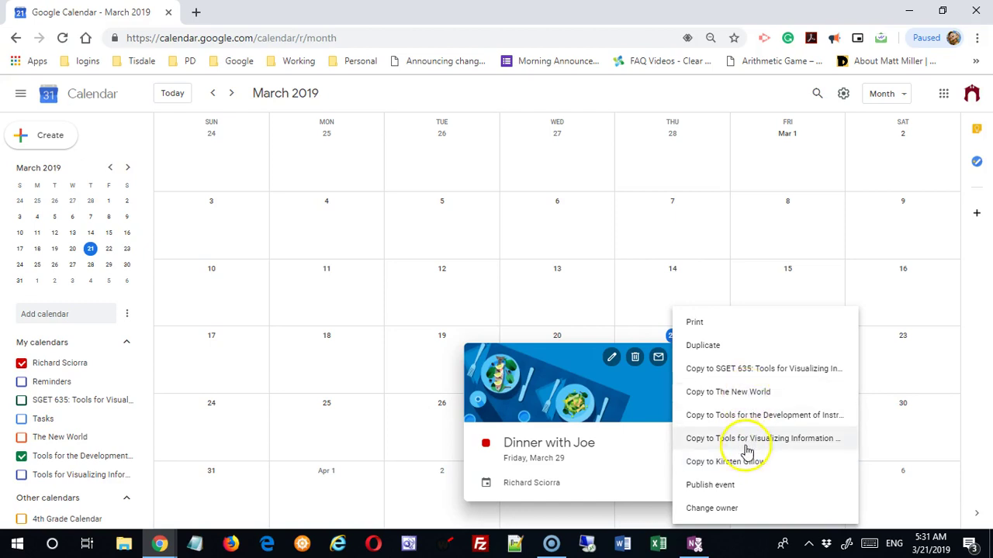
left_click(720, 495)
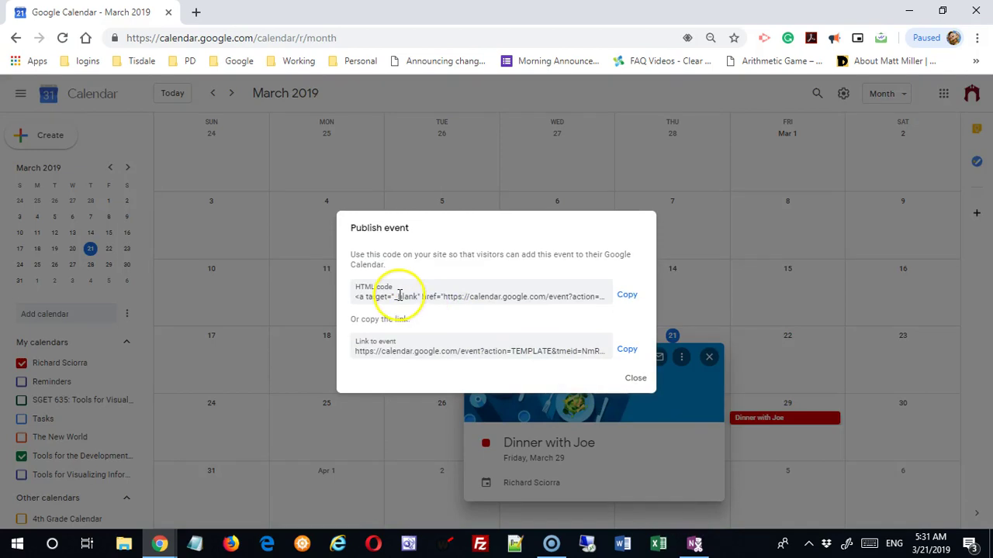
left_click(512, 296)
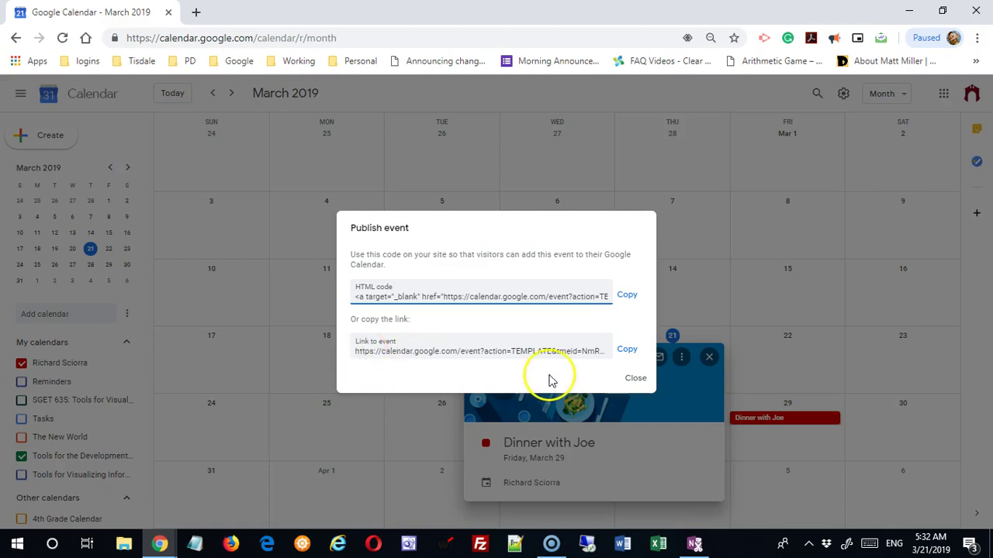
left_click(639, 380)
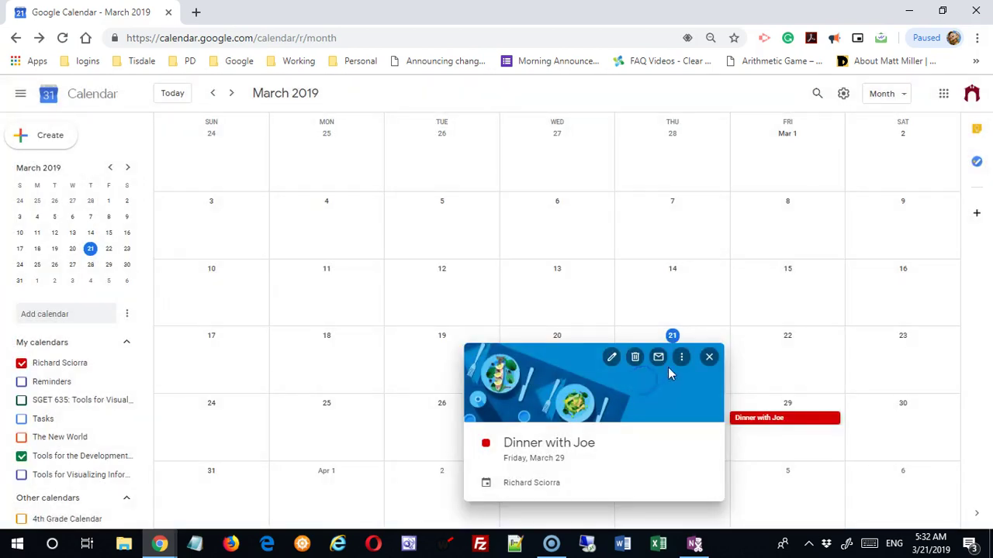
left_click(680, 356)
left_click(720, 508)
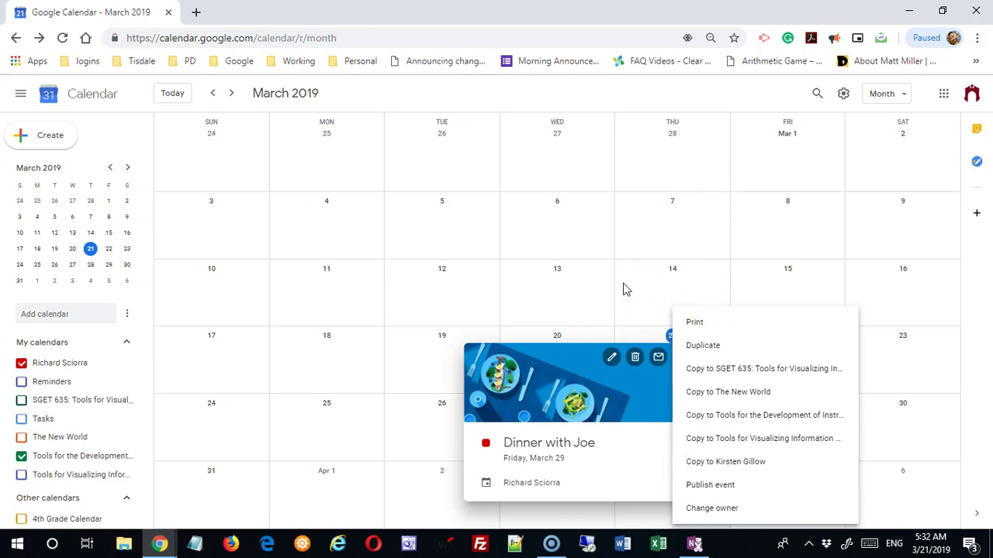
left_click_drag(691, 282, 739, 273)
left_click(512, 361)
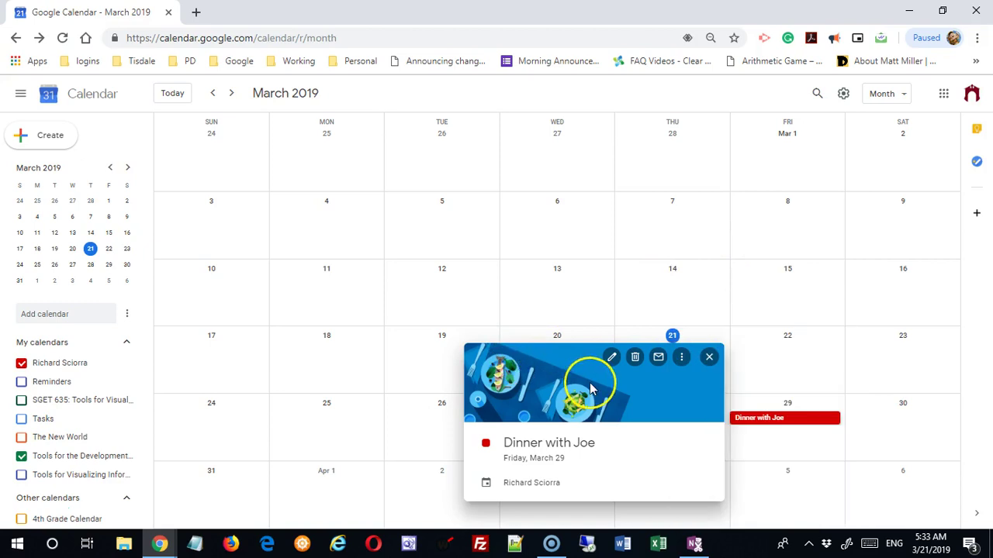
left_click_drag(612, 368, 648, 407)
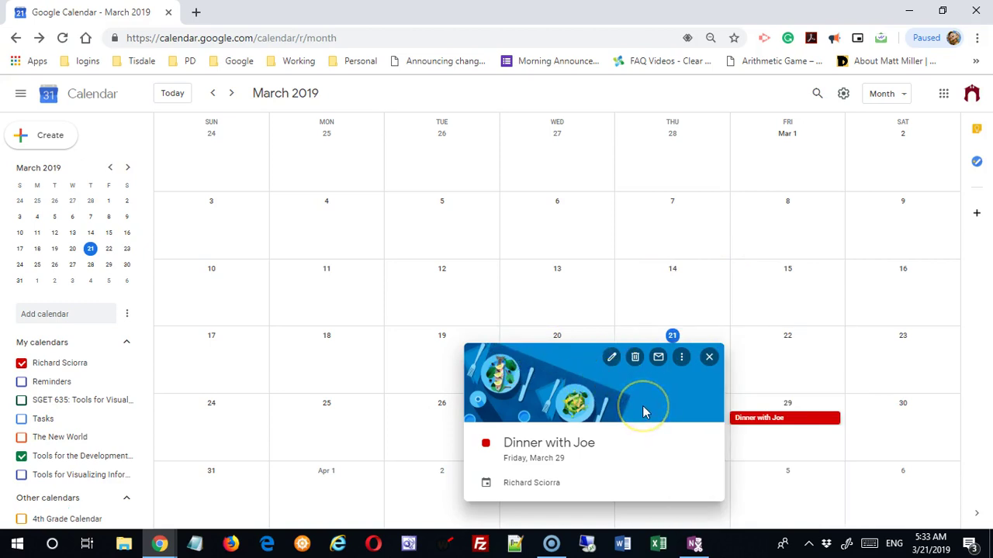
- Change the March 29 event's end date to March 31, 2019 and save it
left_click(612, 360)
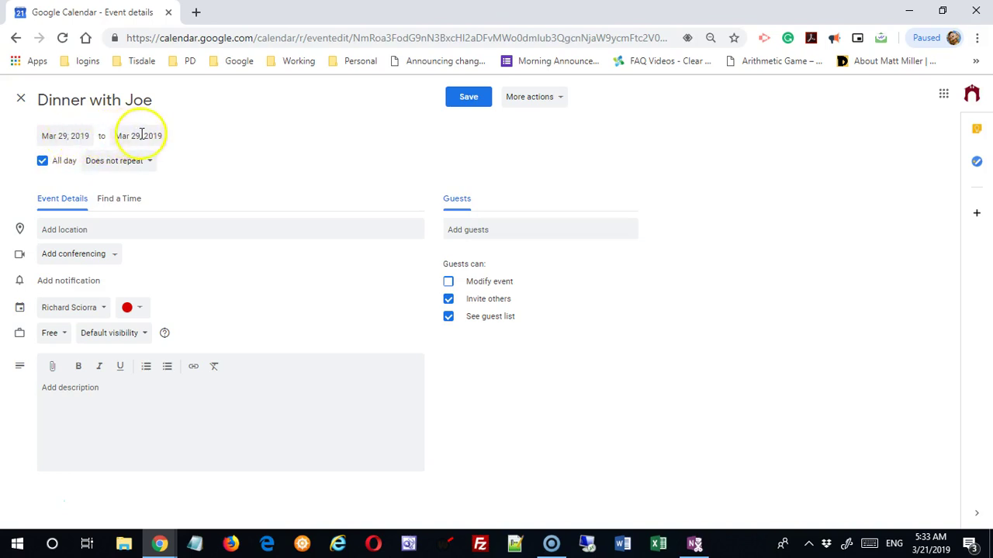
left_click(66, 137)
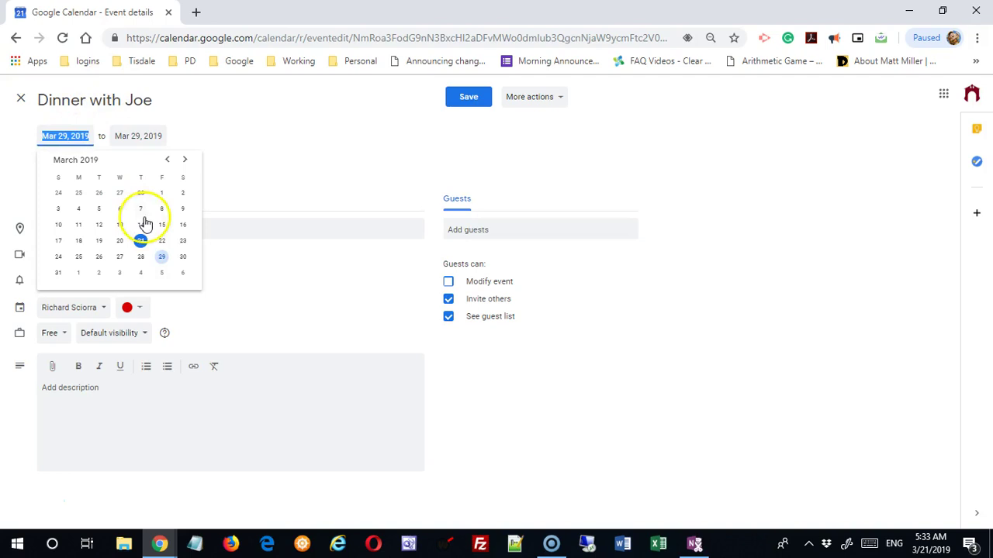
left_click(148, 138)
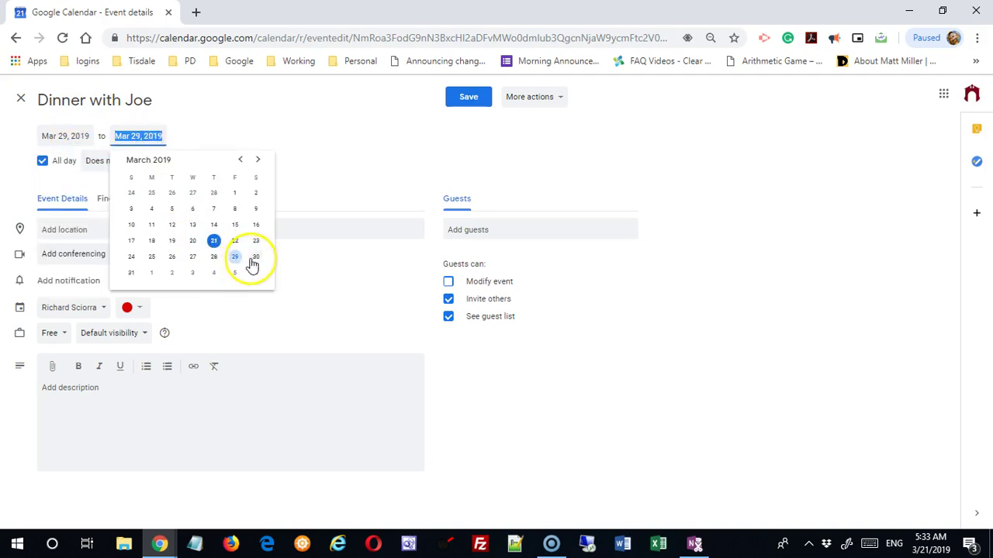
left_click(131, 273)
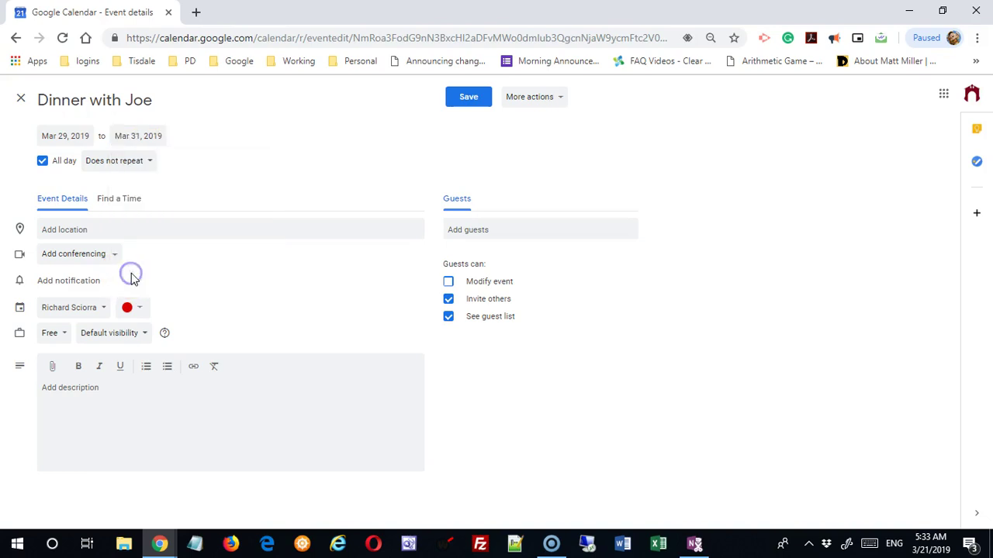
left_click(468, 99)
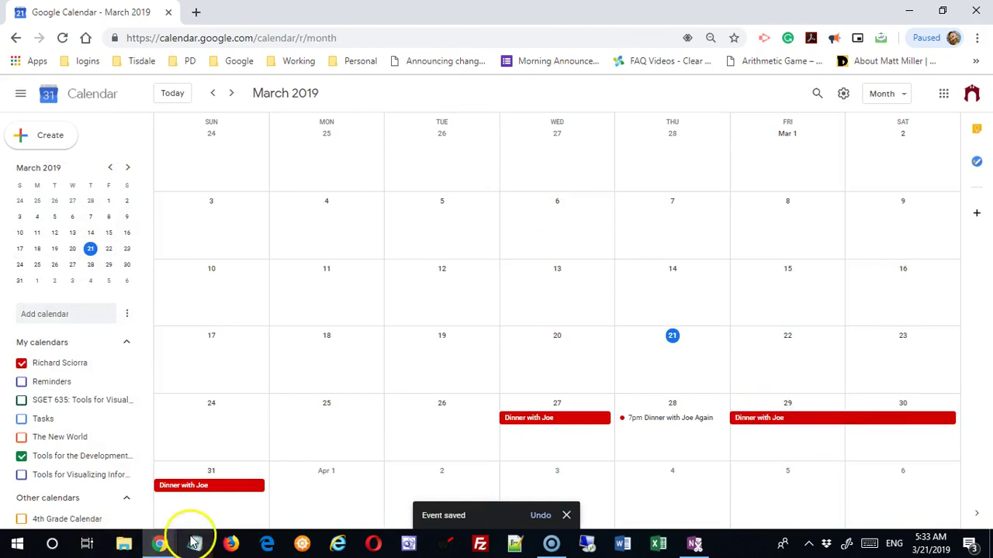
- Reopen the March 29–31 event's edit page and check the colour choices, keeping it red
left_click(791, 427)
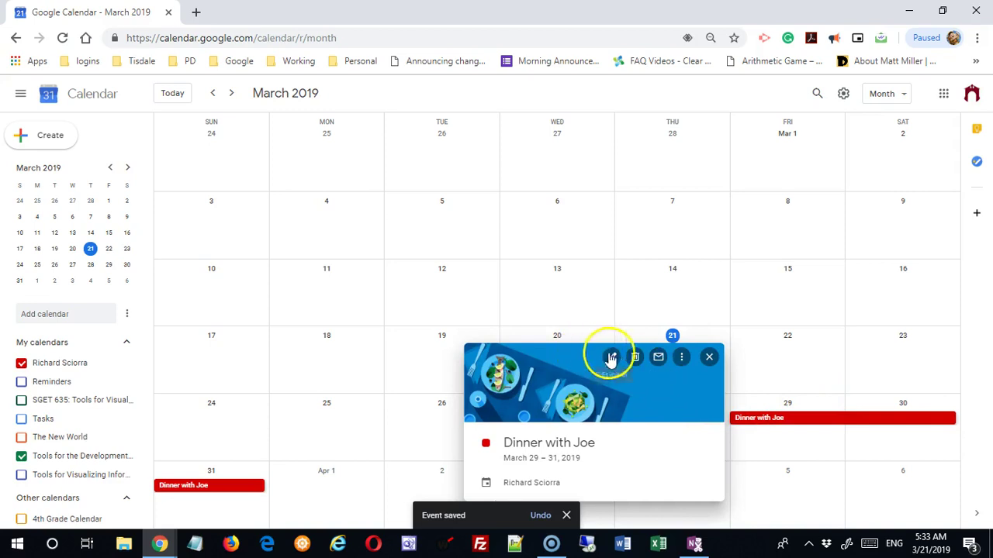
left_click(611, 358)
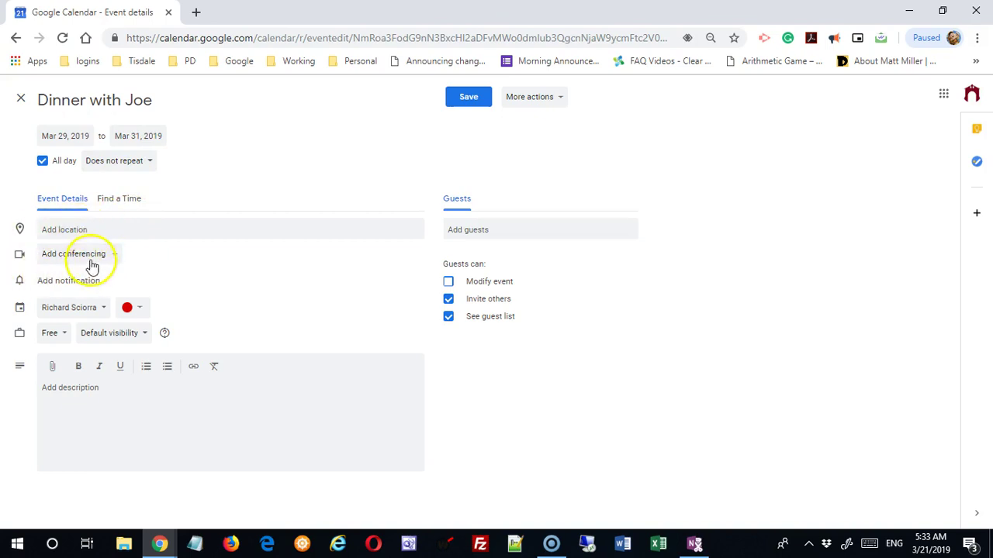
left_click(146, 313)
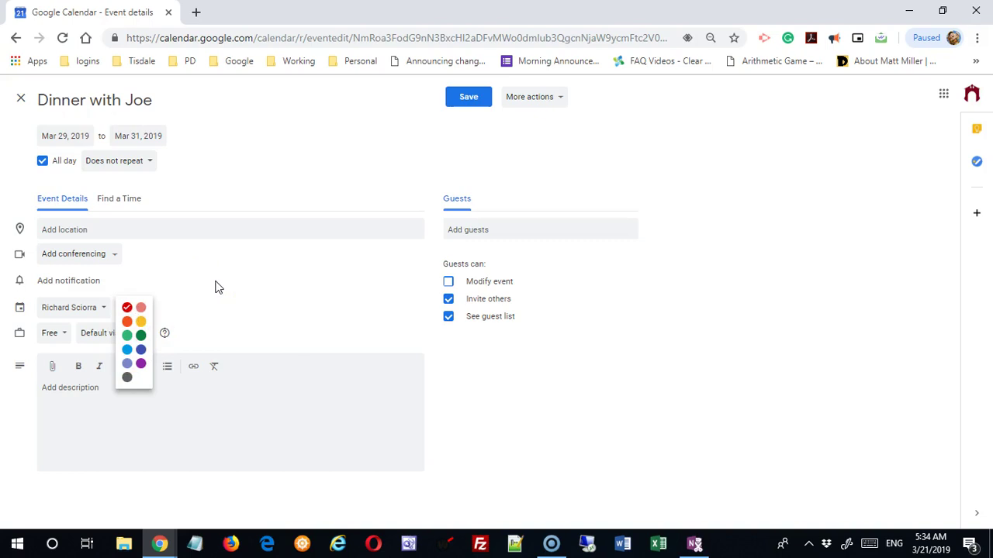
left_click(205, 247)
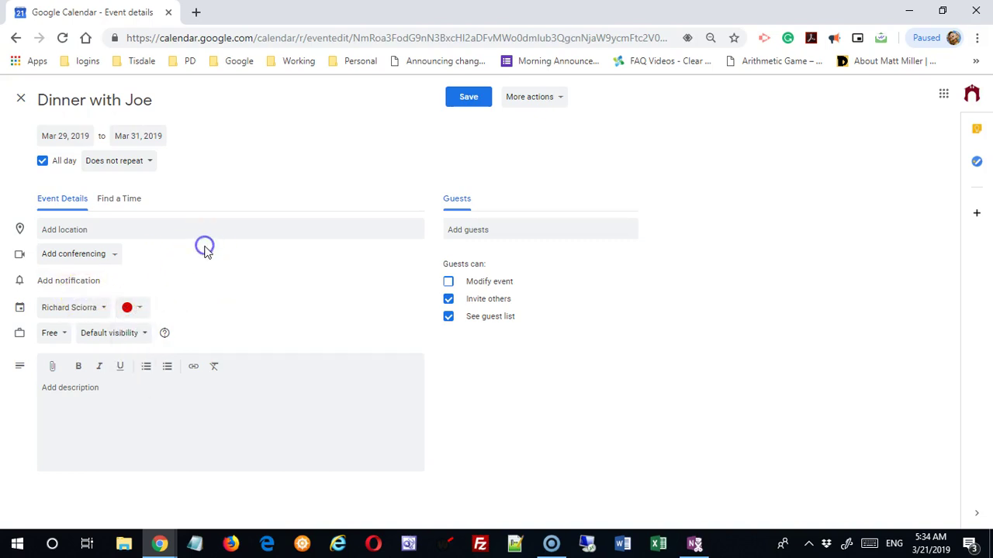